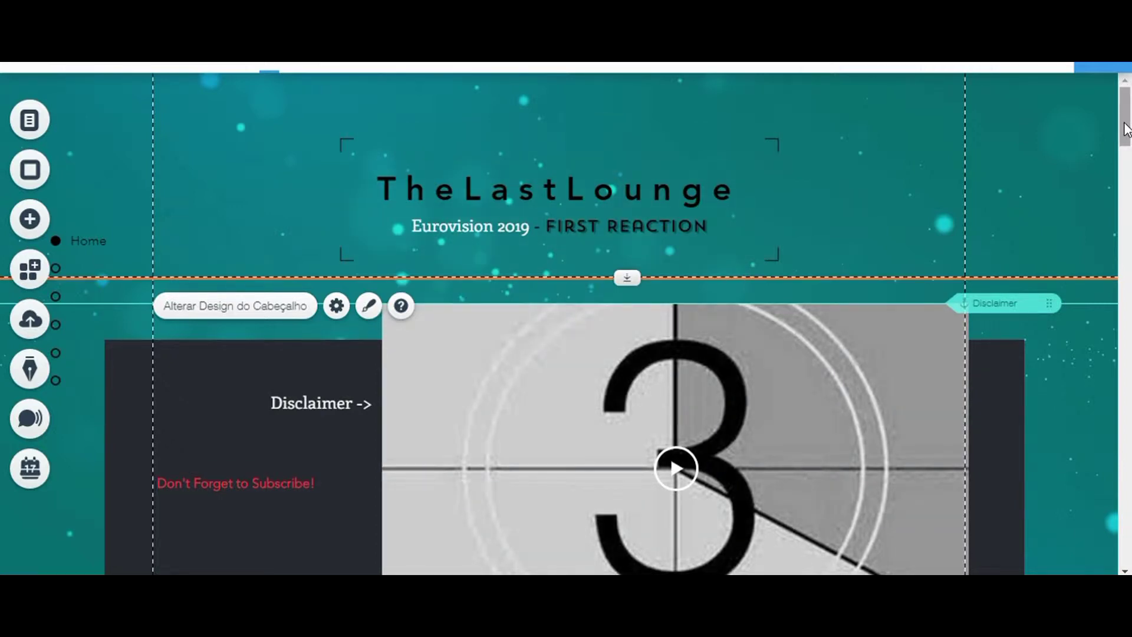
- Select the Disclaimer countdown video, its container, and the 'Don't Forget to Subscribe!' text
drag(1125, 128, 1127, 178)
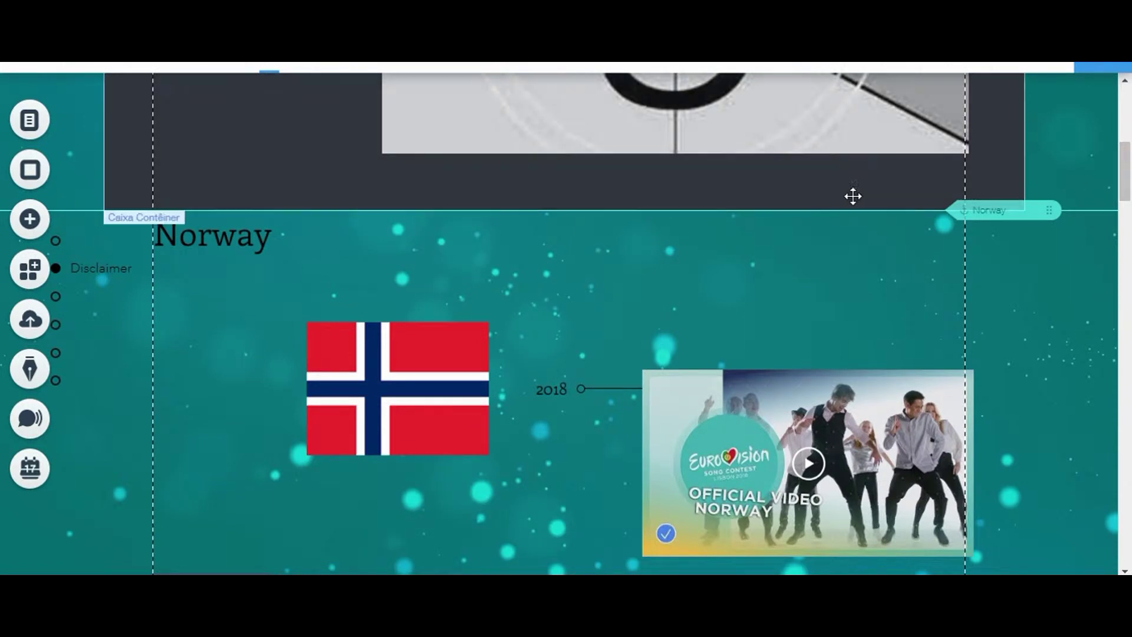
scroll(990, 226, up, 3)
scroll(991, 226, up, 2)
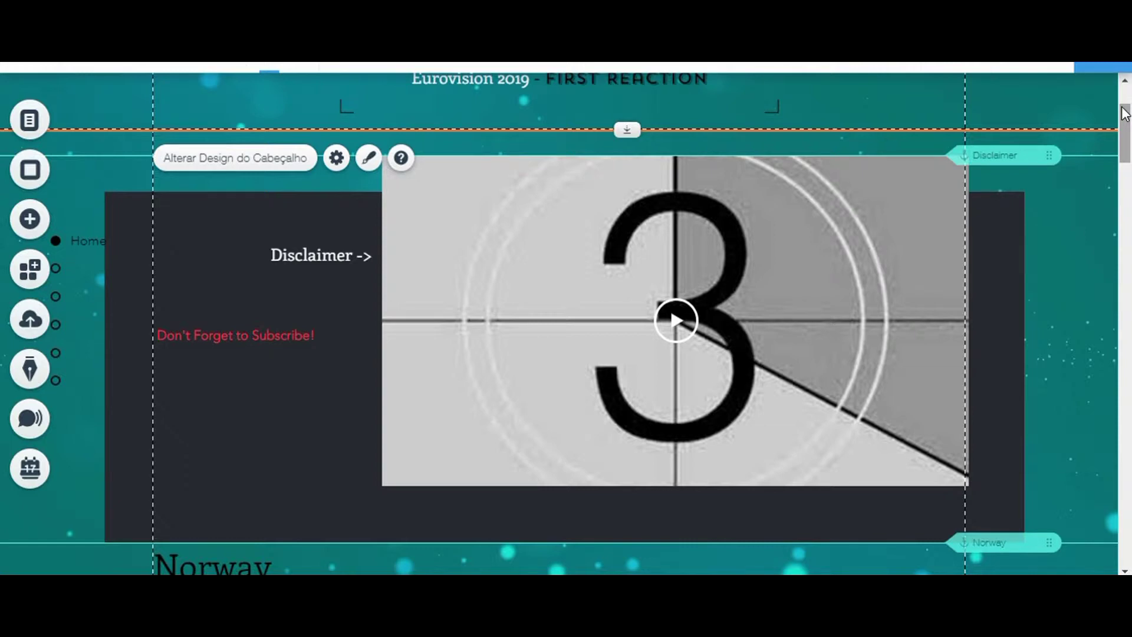
drag(1124, 112, 1127, 230)
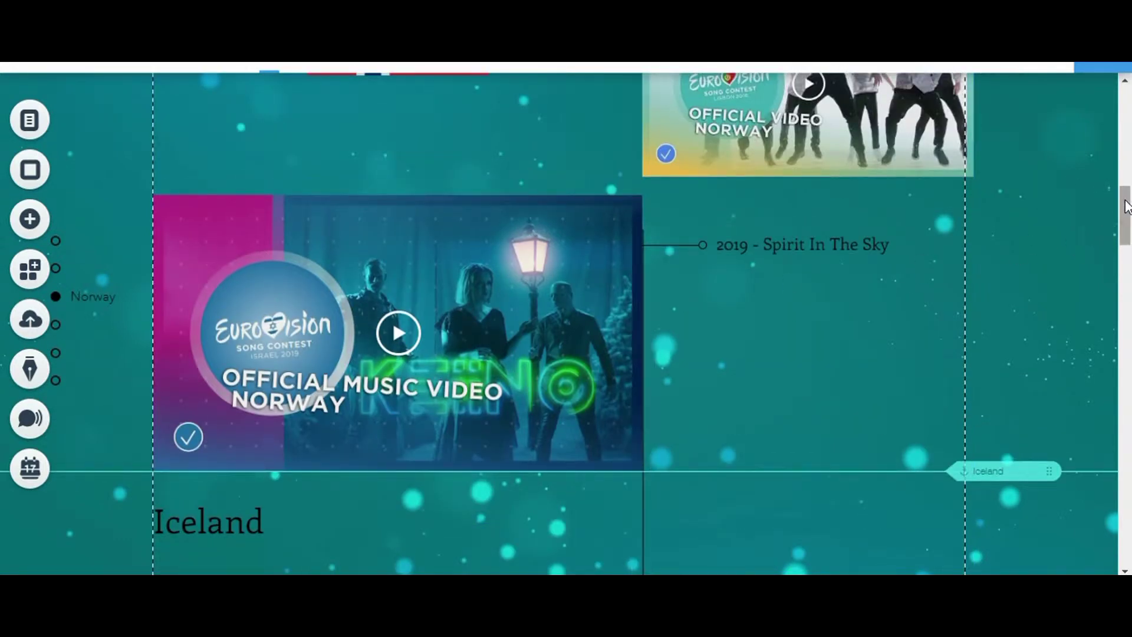
drag(1128, 207, 1128, 140)
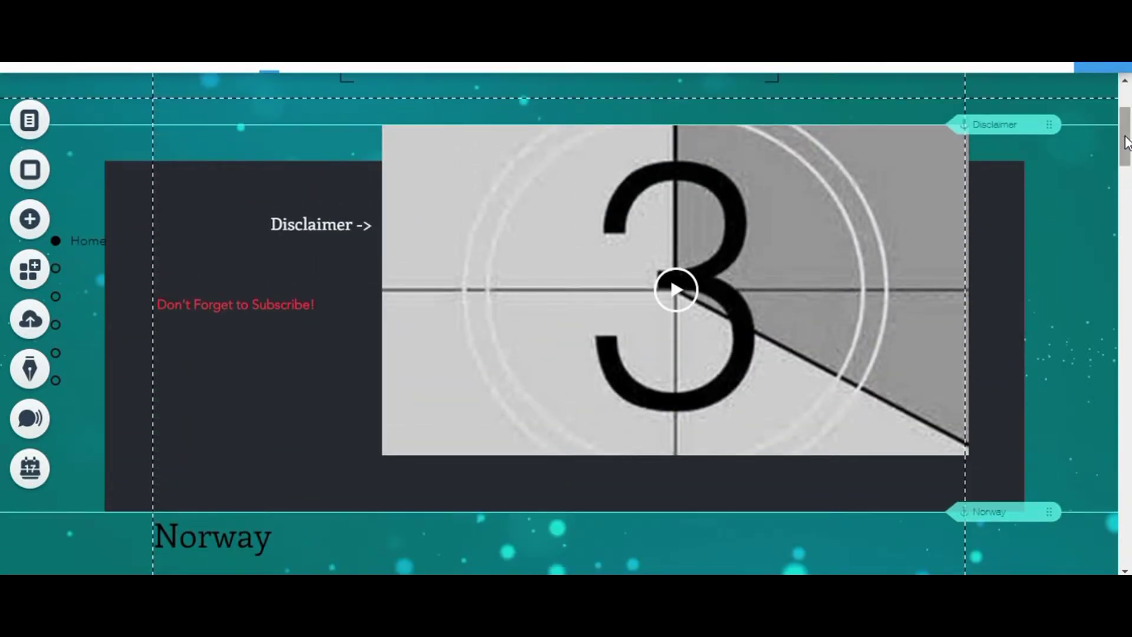
click(419, 147)
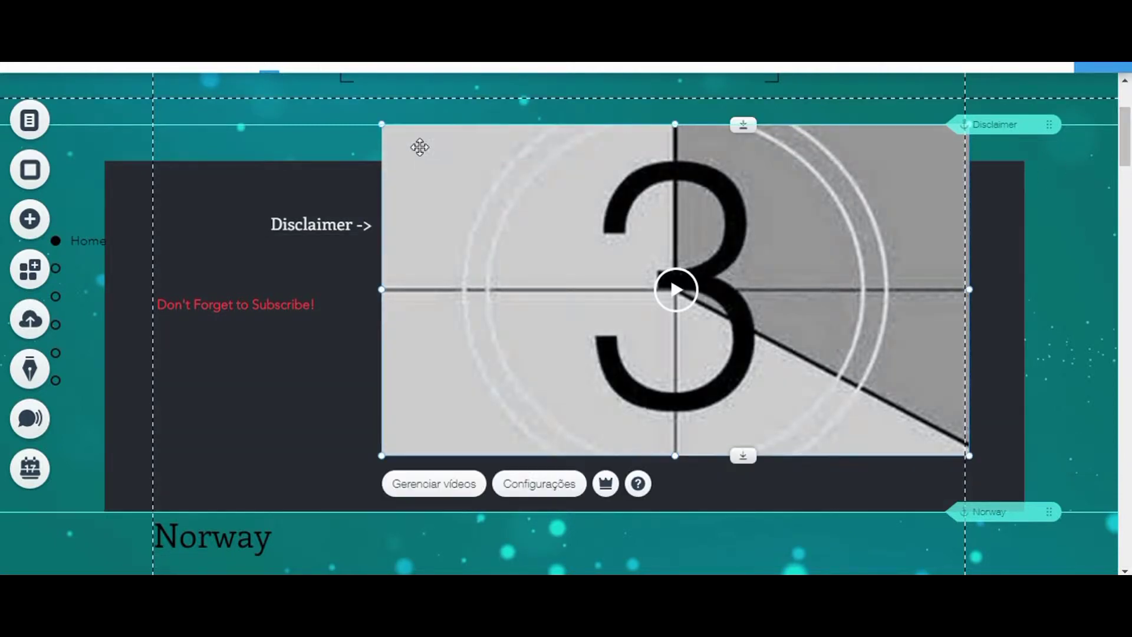
click(166, 188)
click(457, 160)
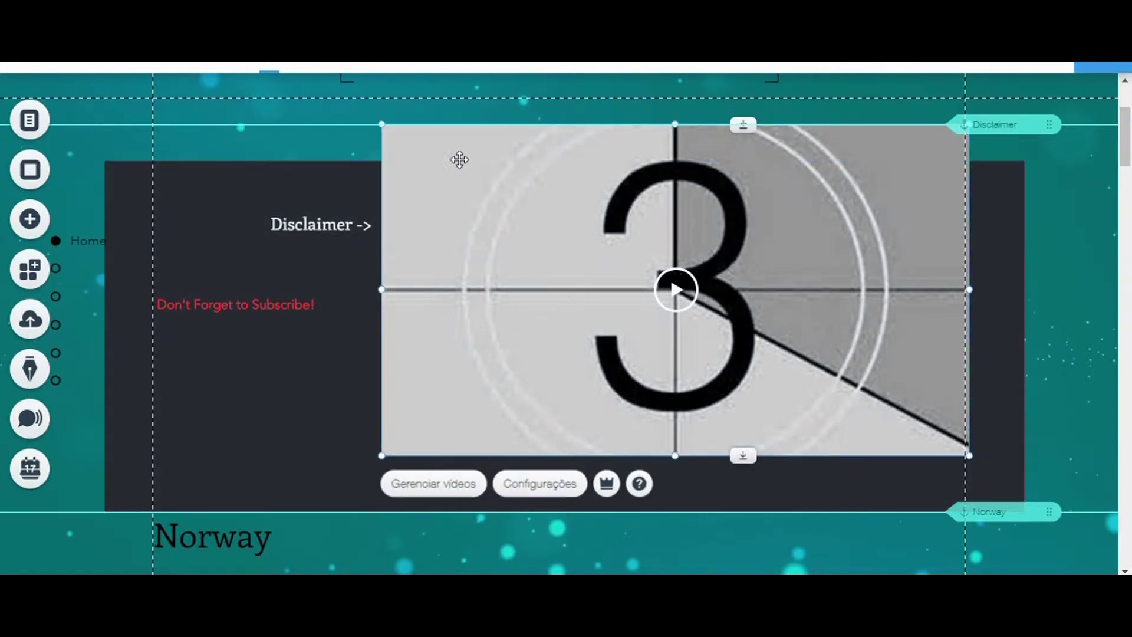
click(331, 444)
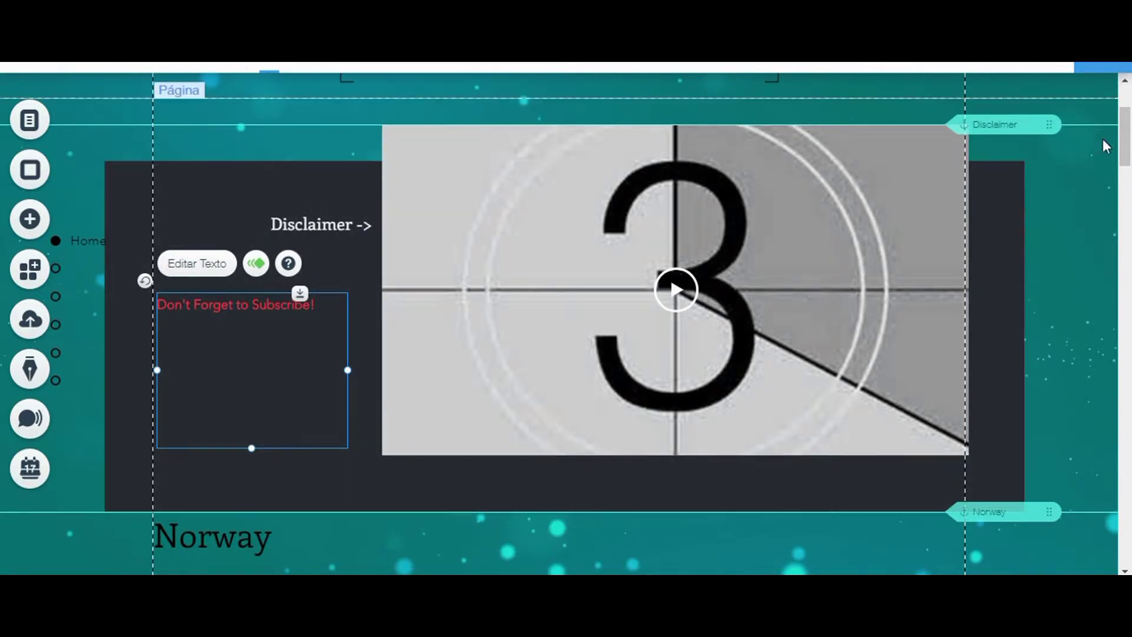
- Select the 2018 Norway video, the '2019 - Spirit In The Sky' caption and Norway's 2019 music video
drag(1126, 145, 1127, 219)
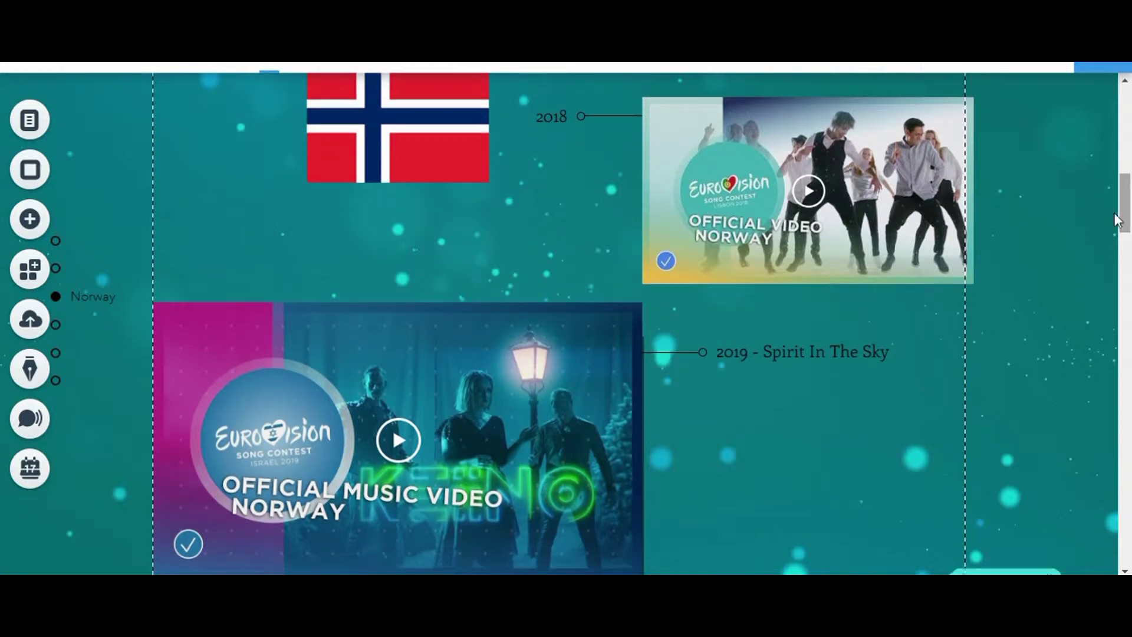
click(888, 206)
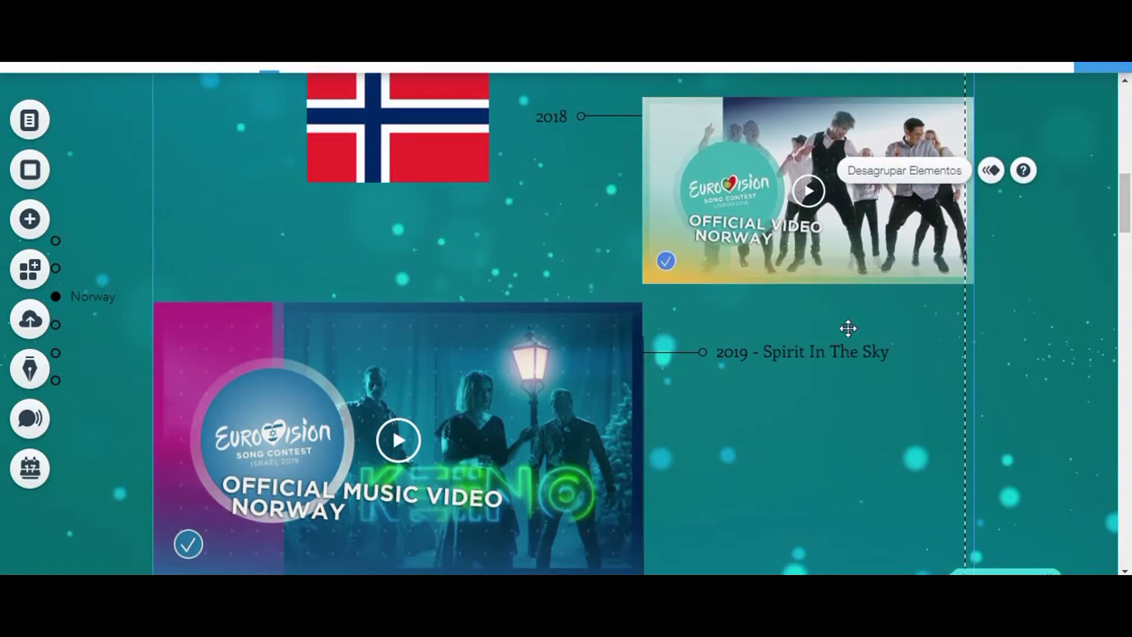
click(847, 349)
drag(1127, 214, 1127, 226)
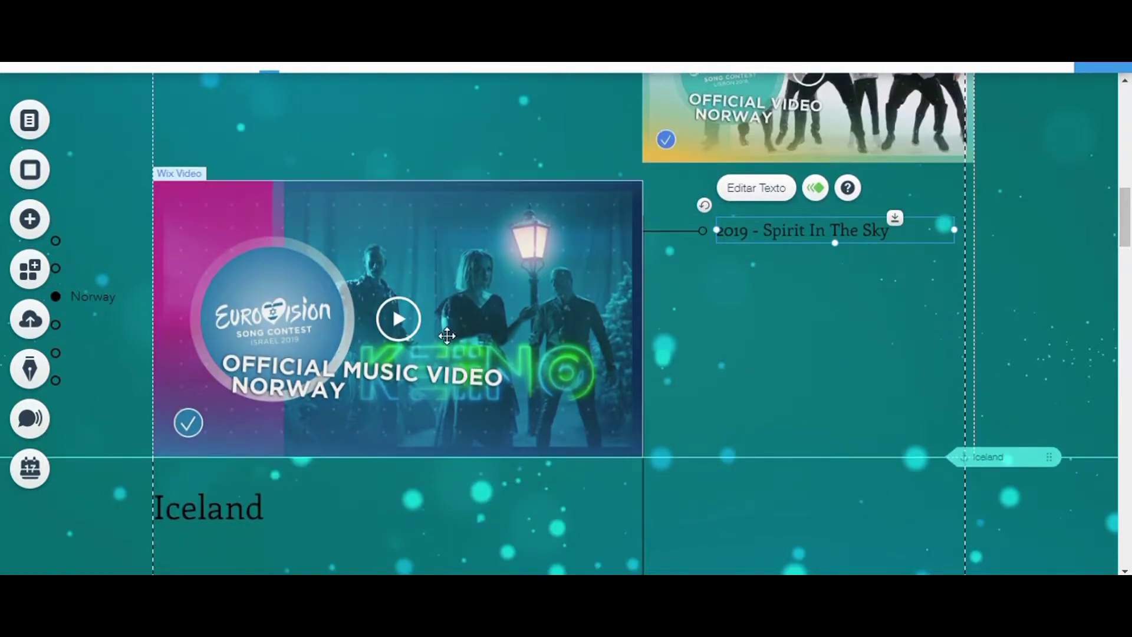
click(424, 250)
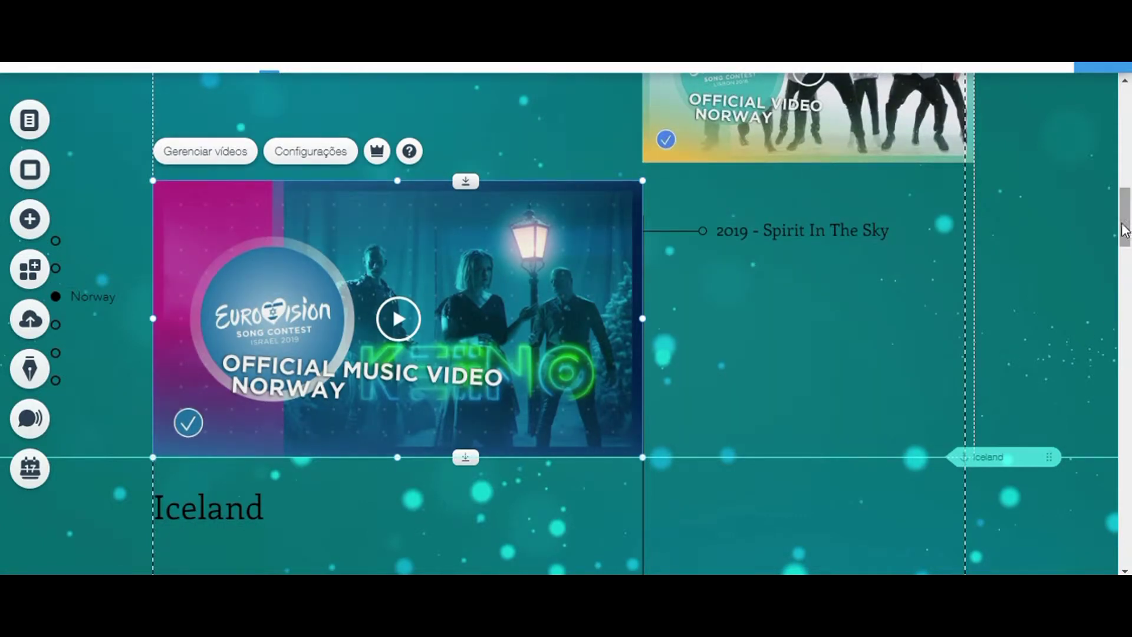
drag(1124, 236, 1123, 285)
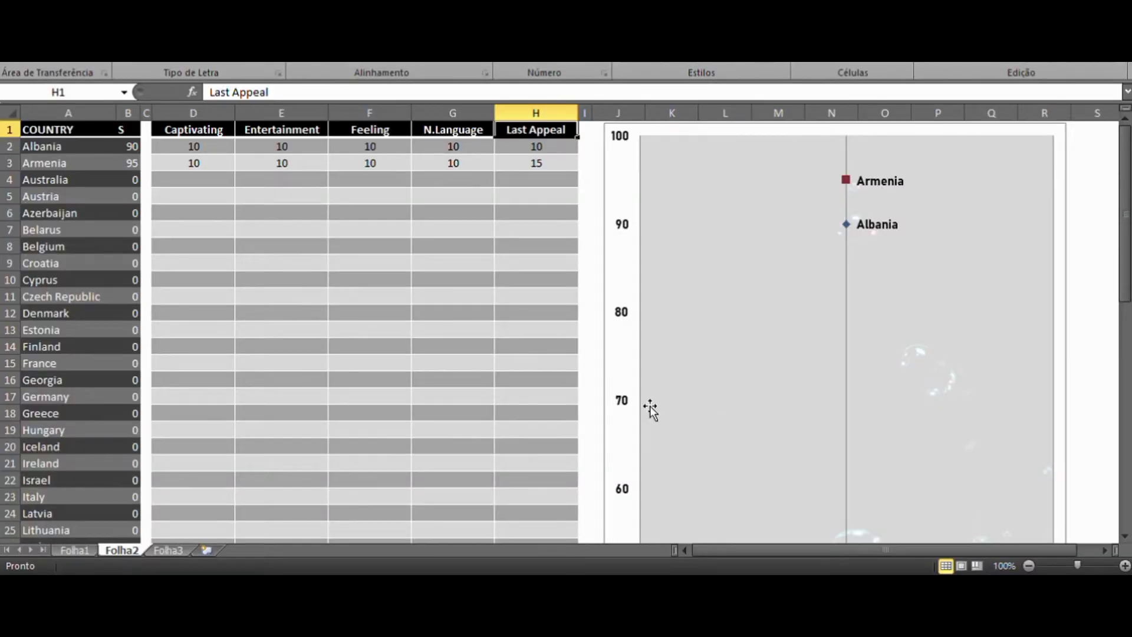
- On Folha2, review the Captivating to N.Language headers and select Armenia's N.Language cell G3
click(422, 319)
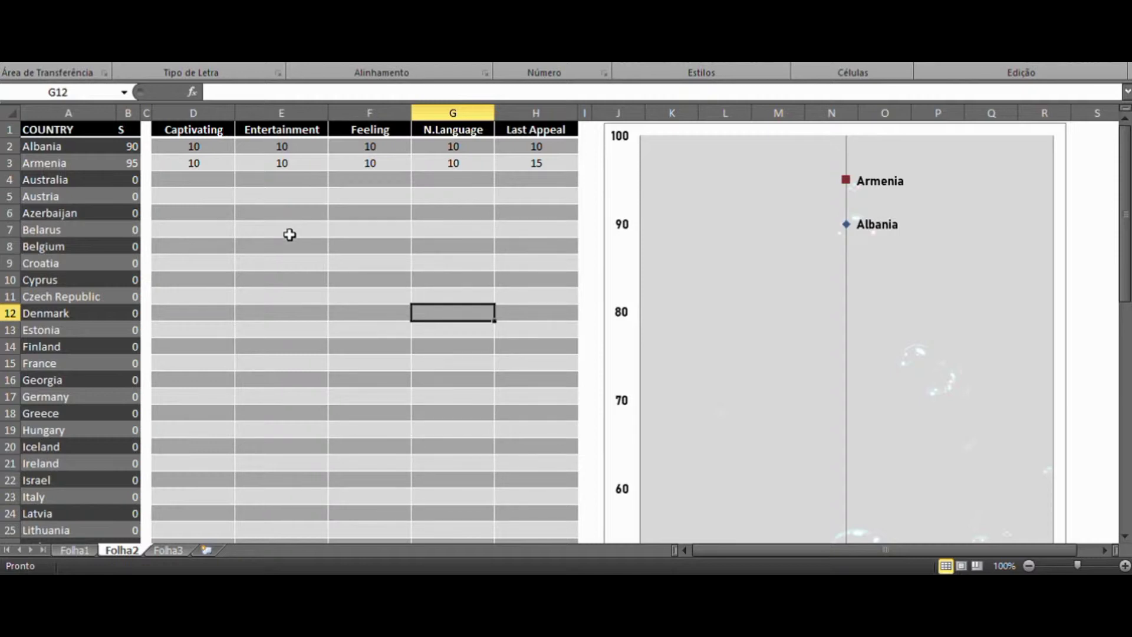
click(271, 232)
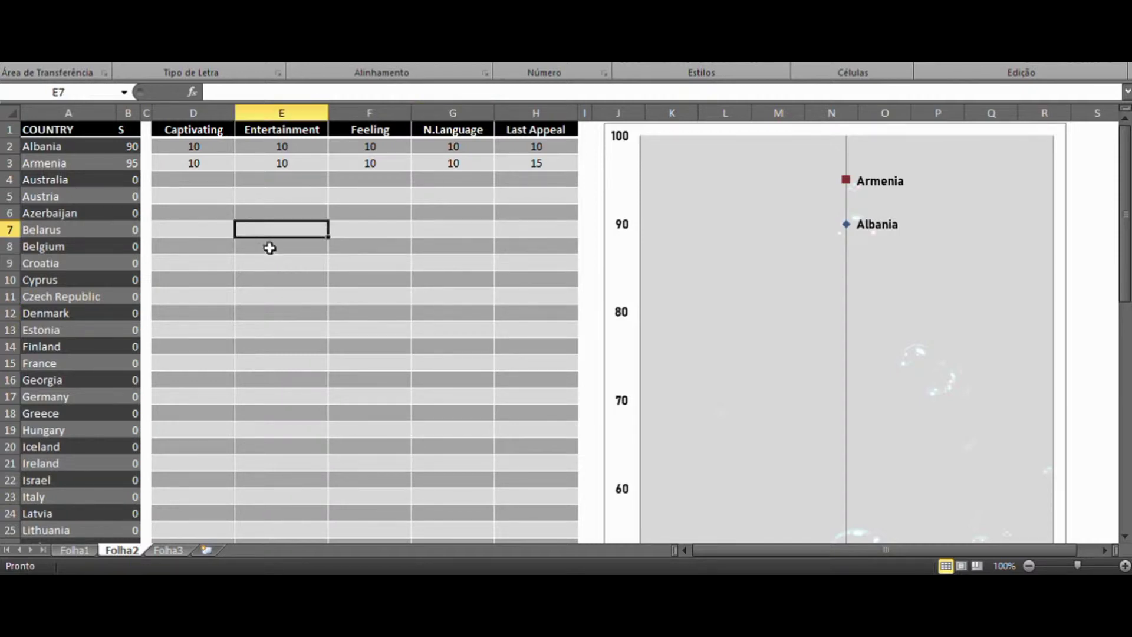
click(202, 230)
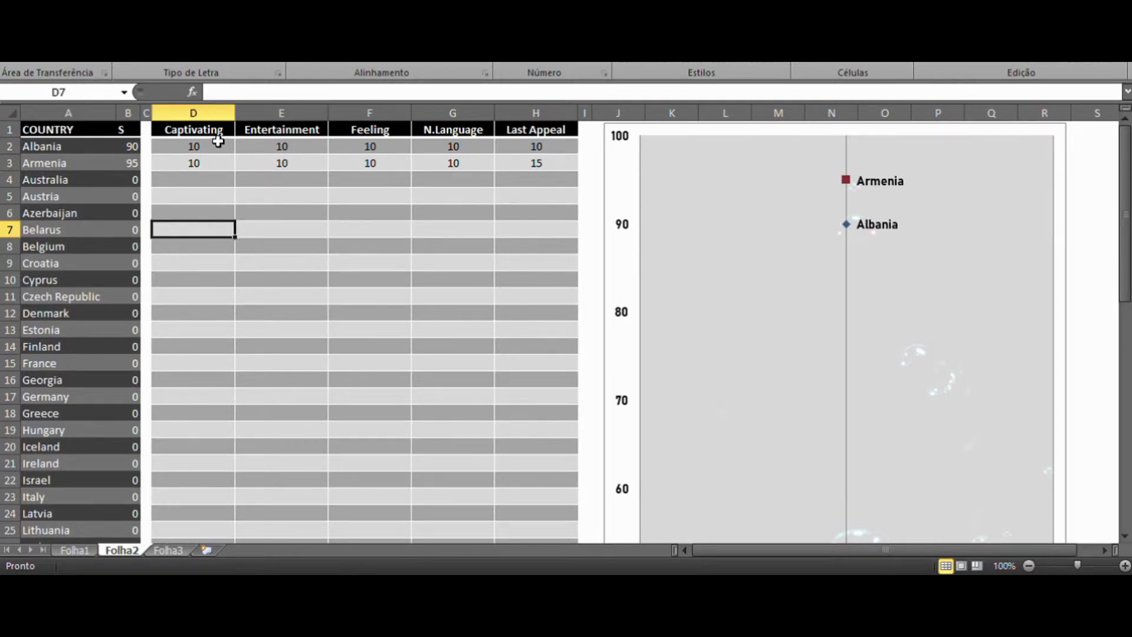
click(213, 134)
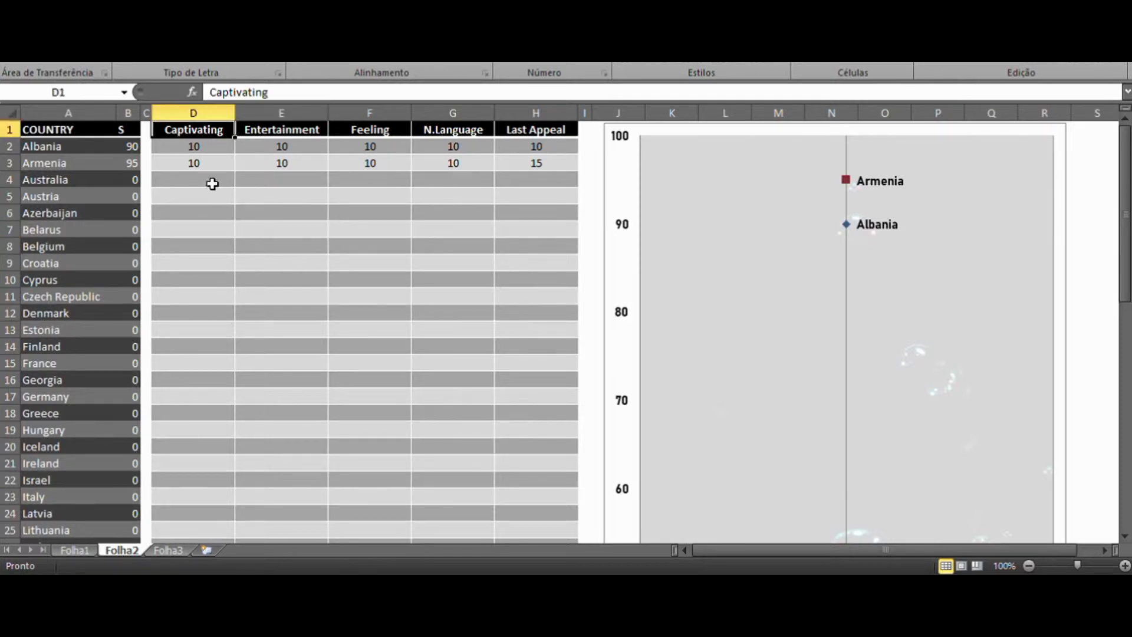
click(311, 136)
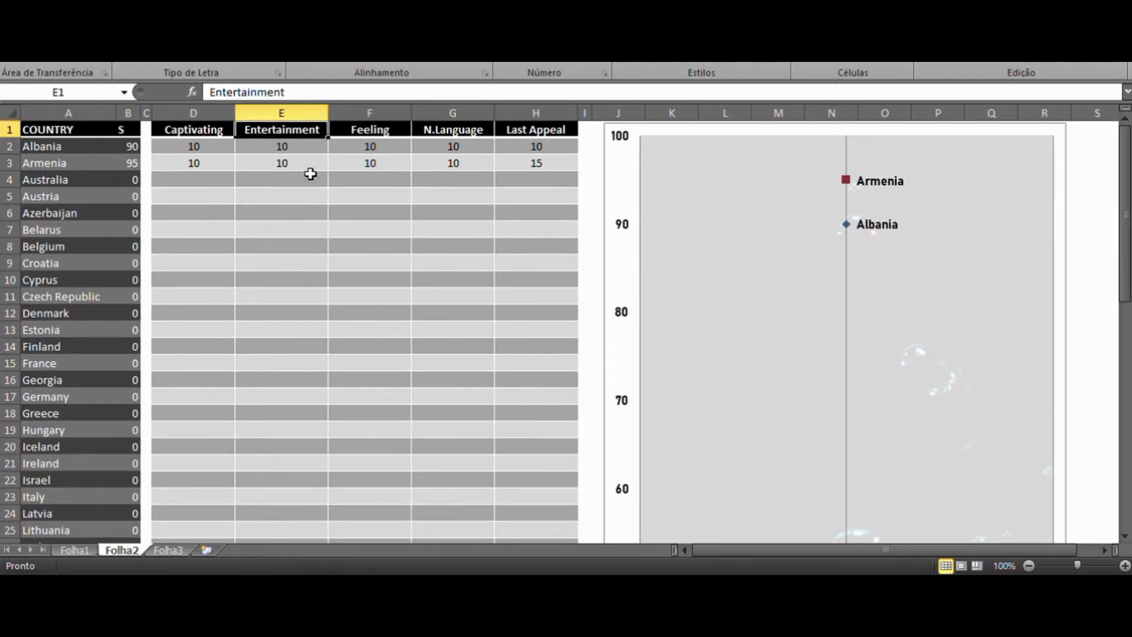
shift+click(370, 126)
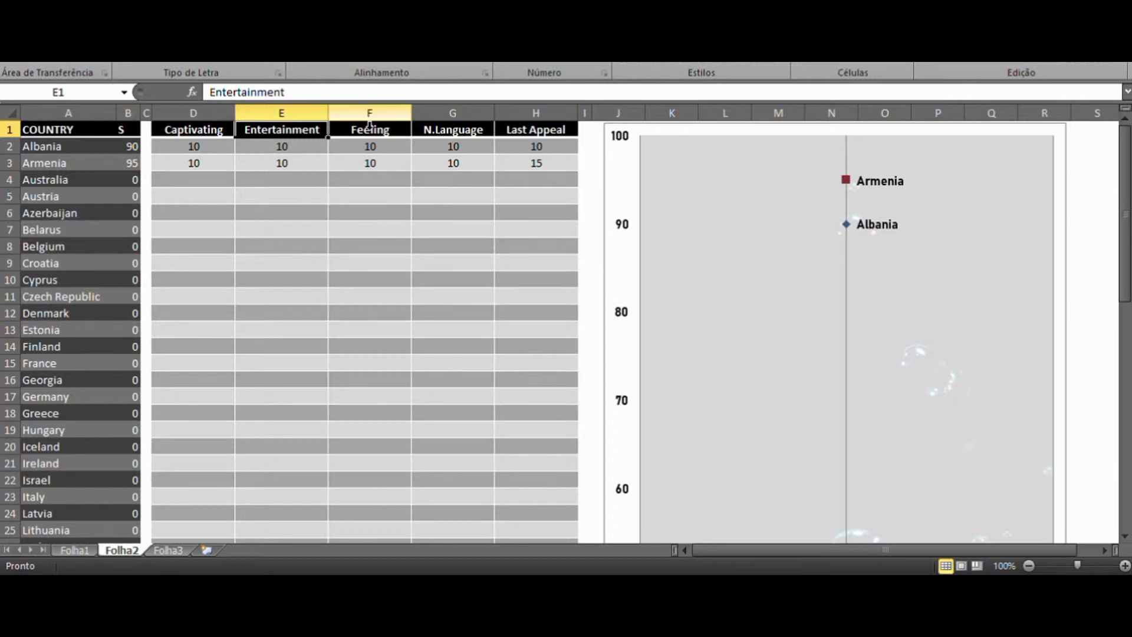
click(370, 125)
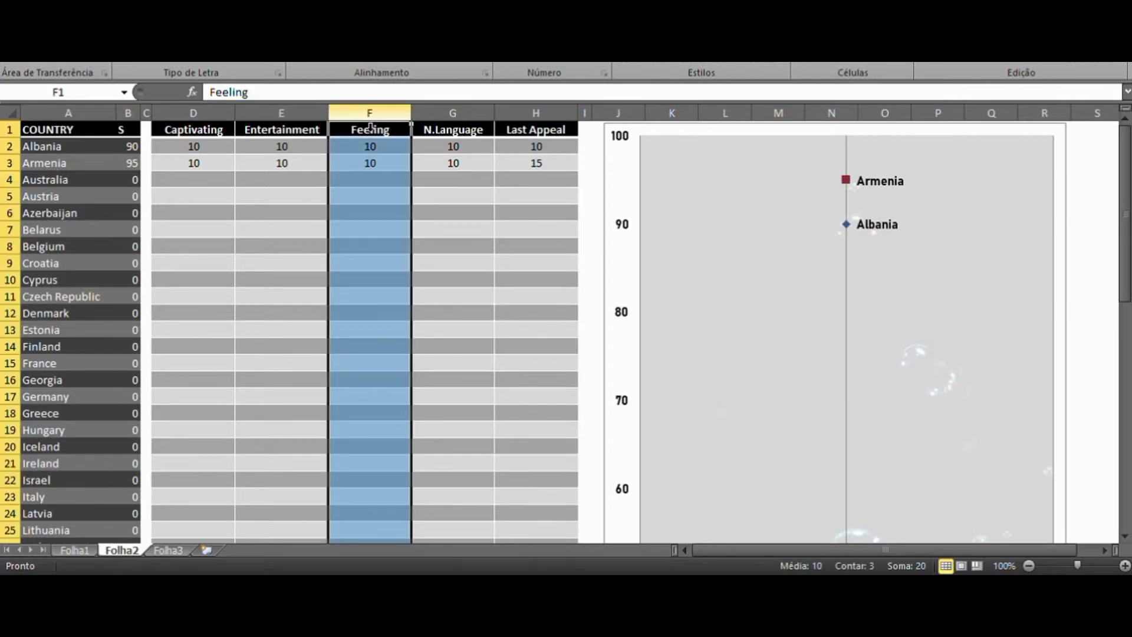
click(473, 137)
click(471, 186)
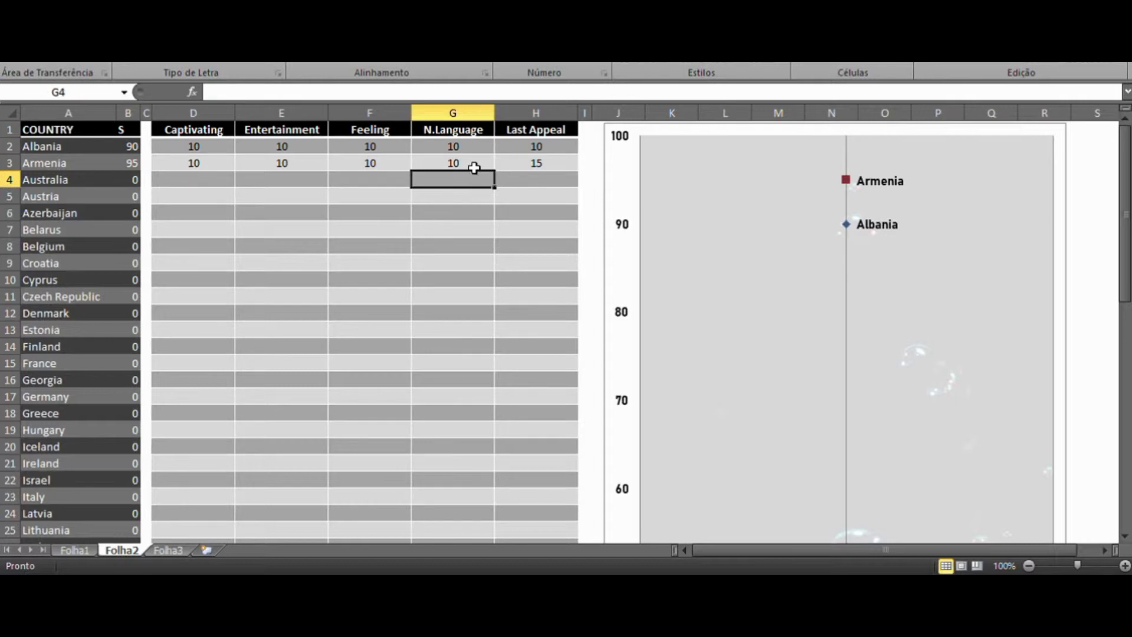
click(477, 164)
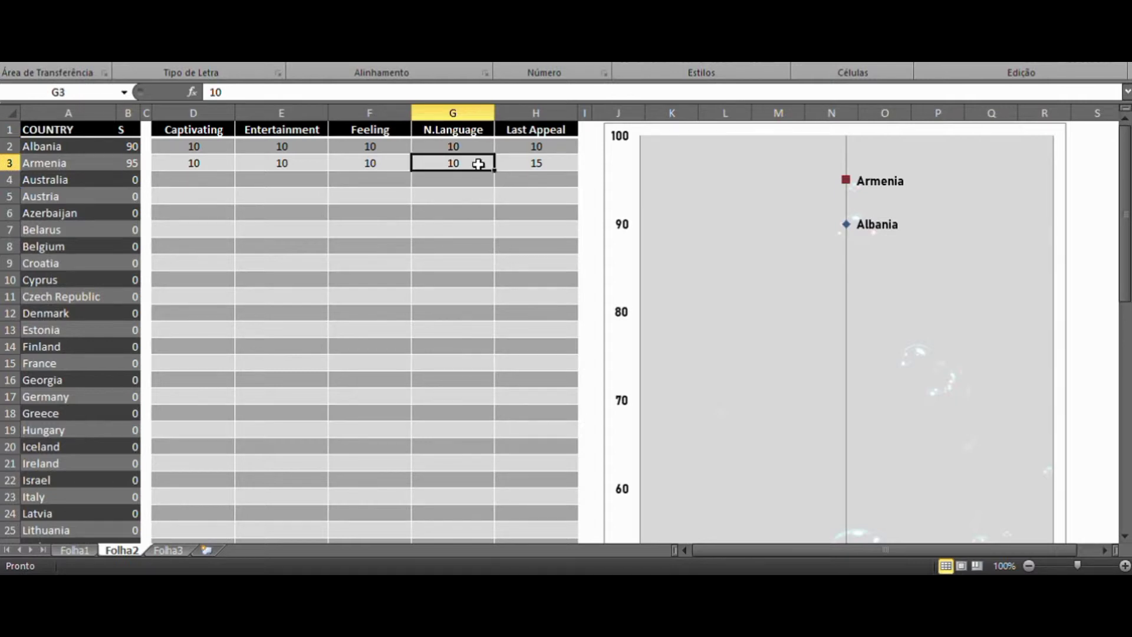
- Try 5 for Armenia's N.Language score in G3, then restore it to 10
text(5)
key(Return)
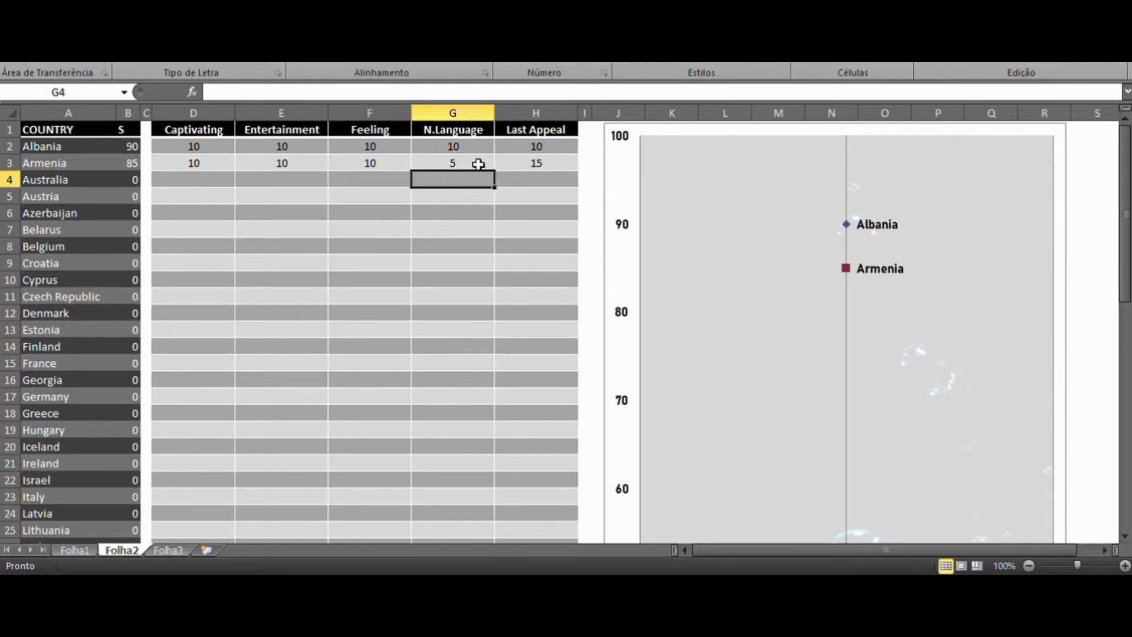
click(478, 164)
text(10)
key(Return)
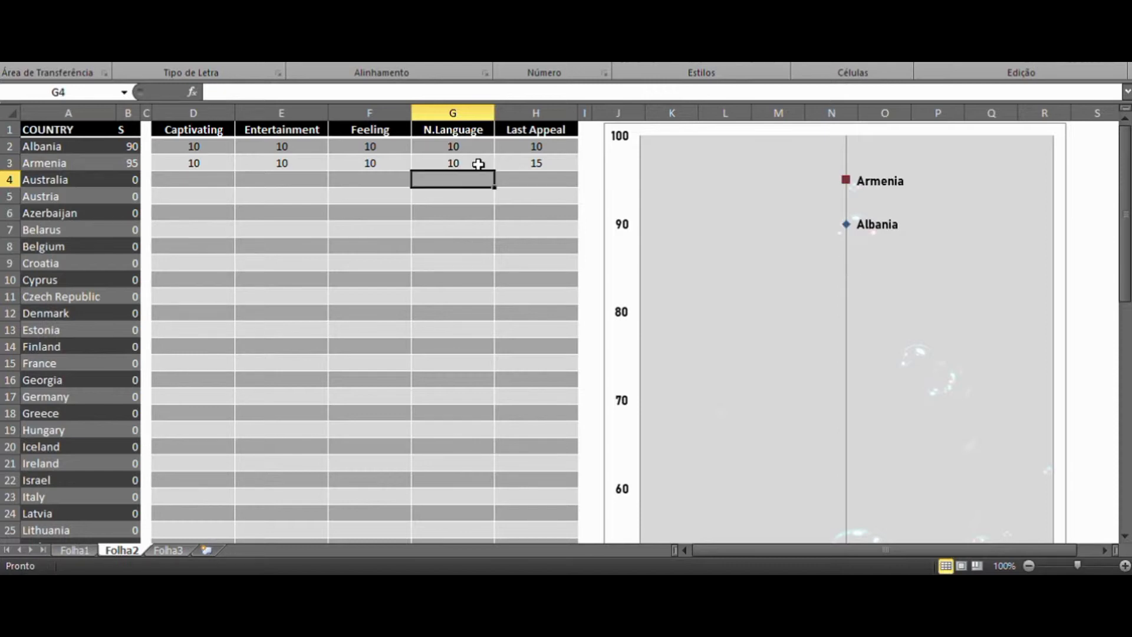
click(478, 164)
key(Up)
click(478, 164)
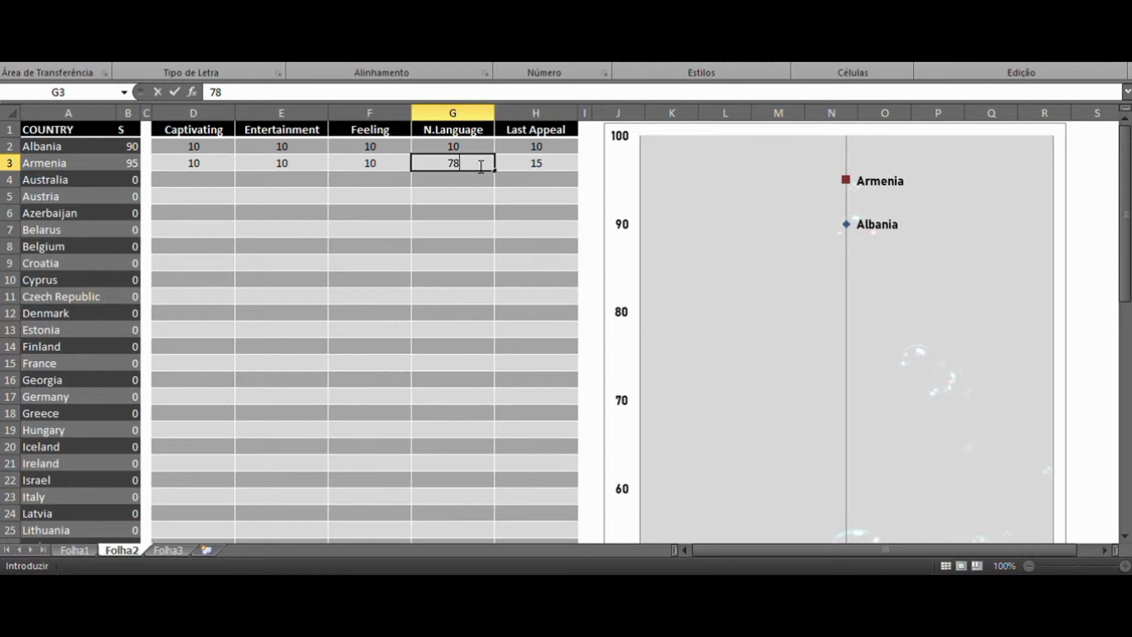
- Set G3 to 7 and move to Armenia's Last Appeal cell H3
text(7)
key(Return)
key(Up)
key(Right)
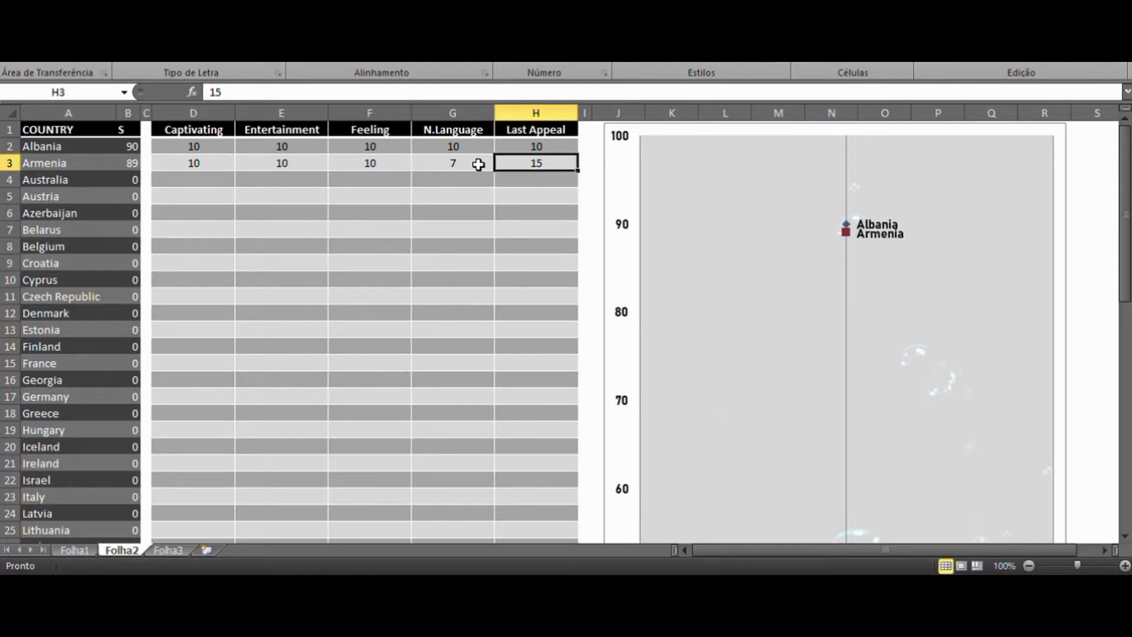
key(Return)
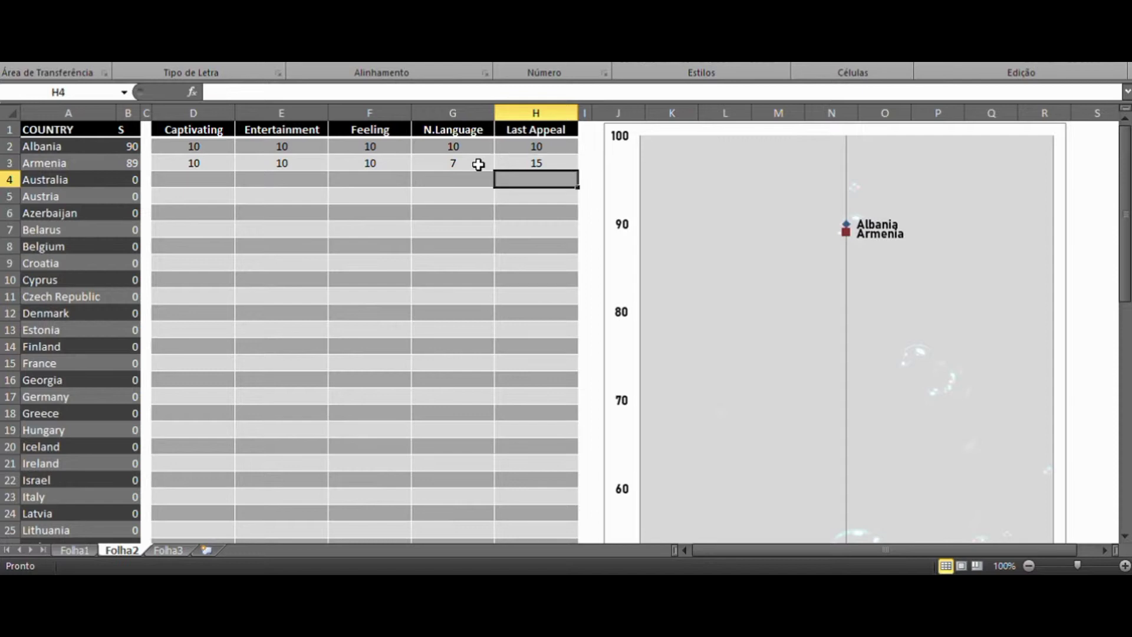
key(Up)
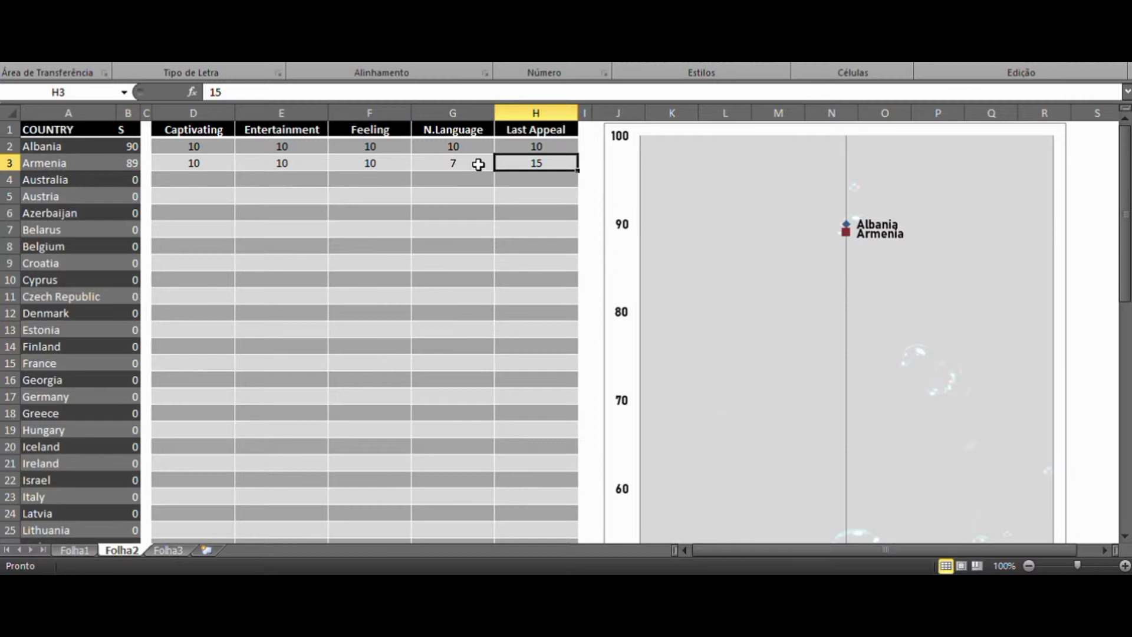
- Enter 10 as Armenia's Last Appeal score and restore N.Language G3 to 10
text(10)
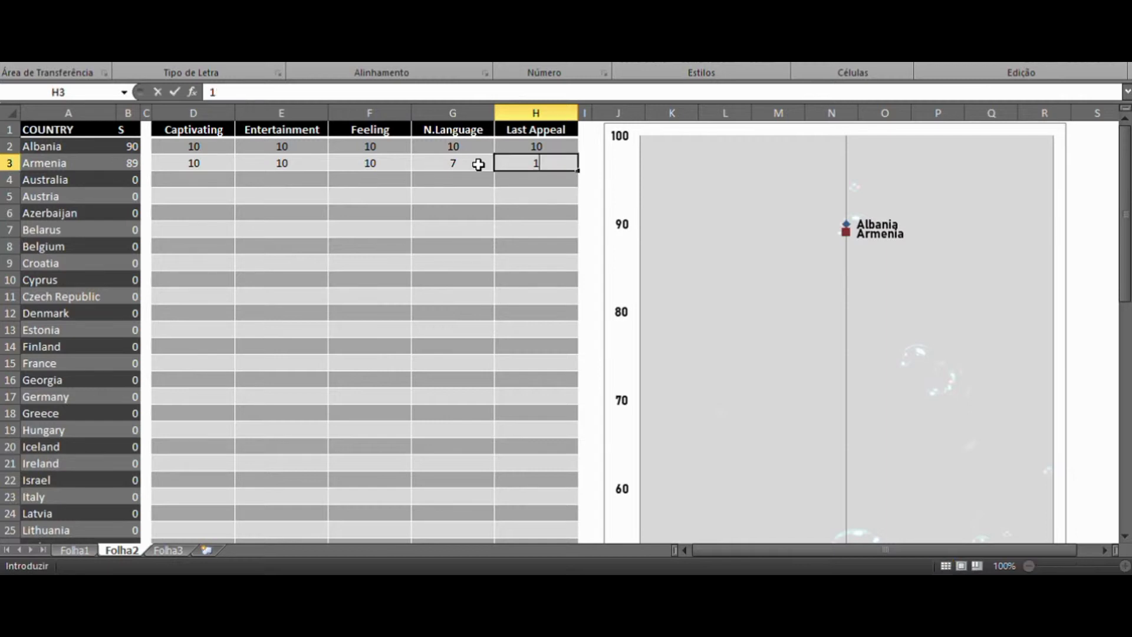
key(Return)
key(Up)
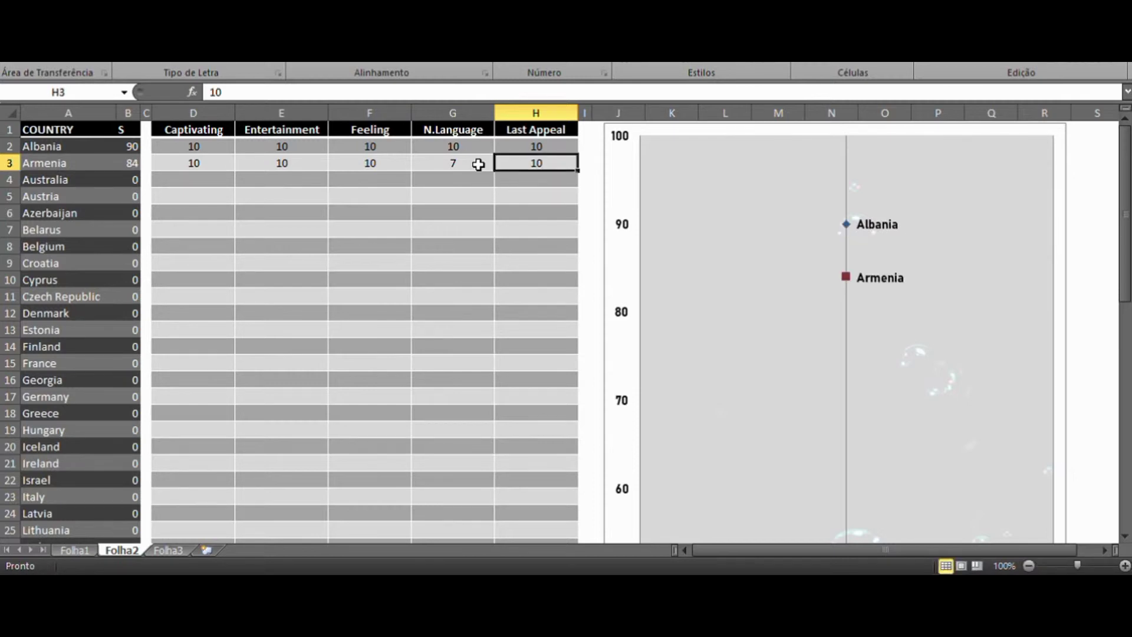
key(Left)
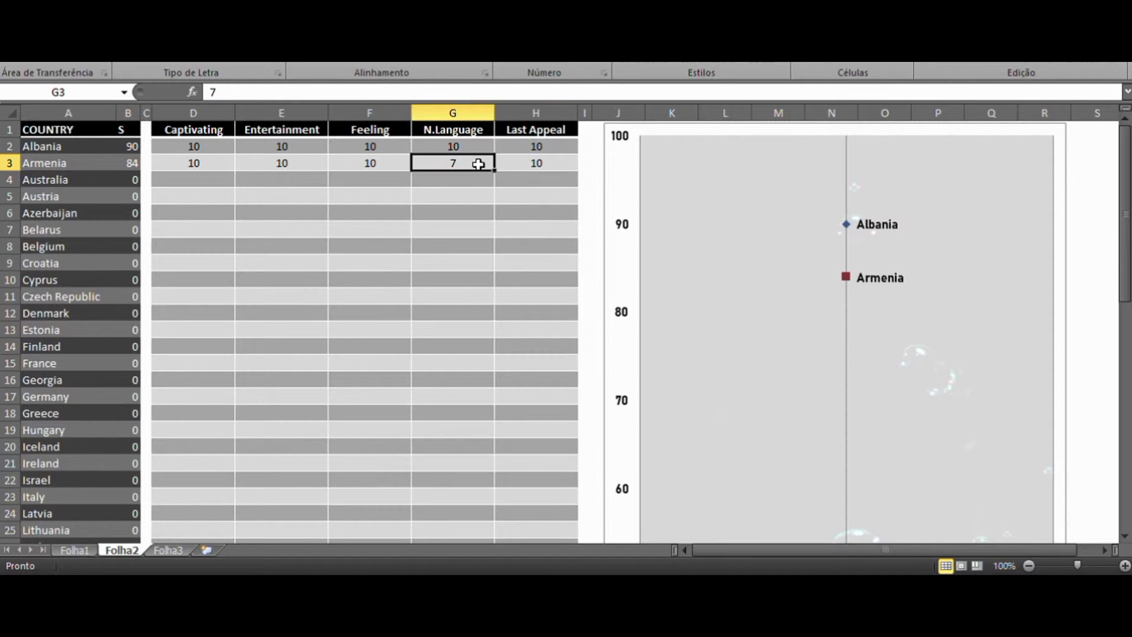
text(10)
key(Tab)
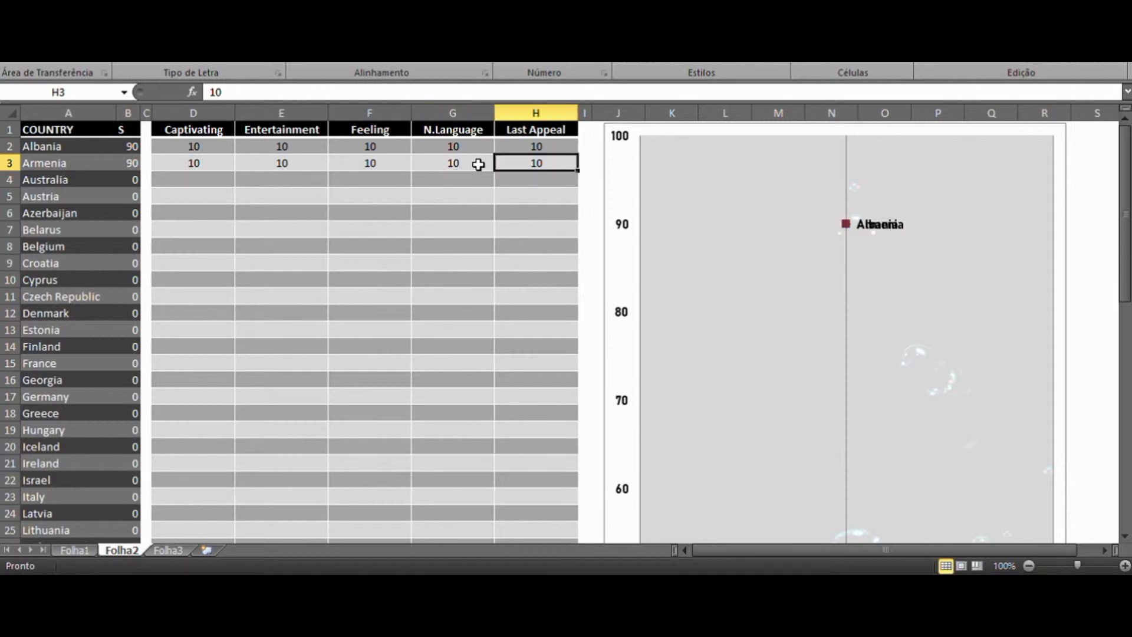
key(Down)
key(Up)
- Change Armenia's Last Appeal score in H3 to 8, then finally to 12
text(8)
key(Return)
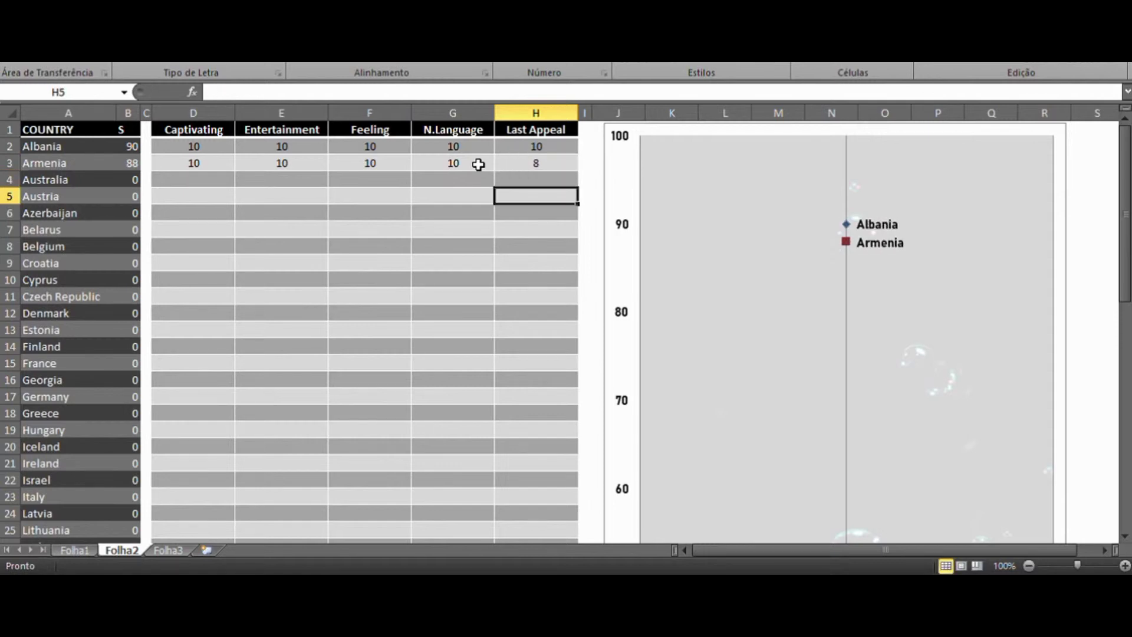
key(Up)
text(12)
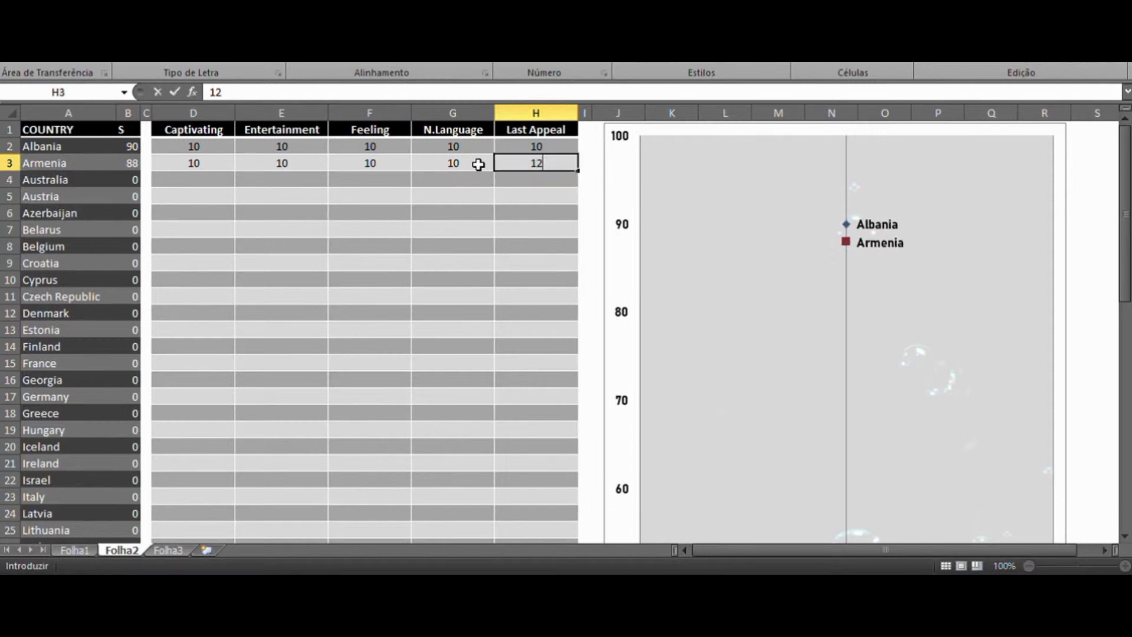
key(Return)
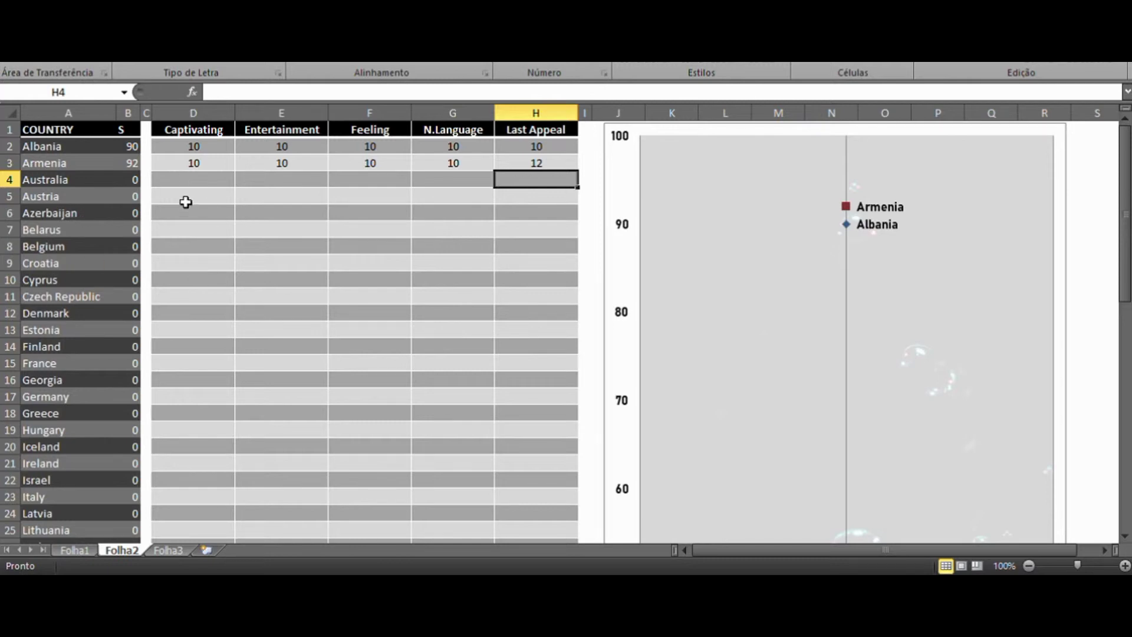
drag(198, 215, 571, 233)
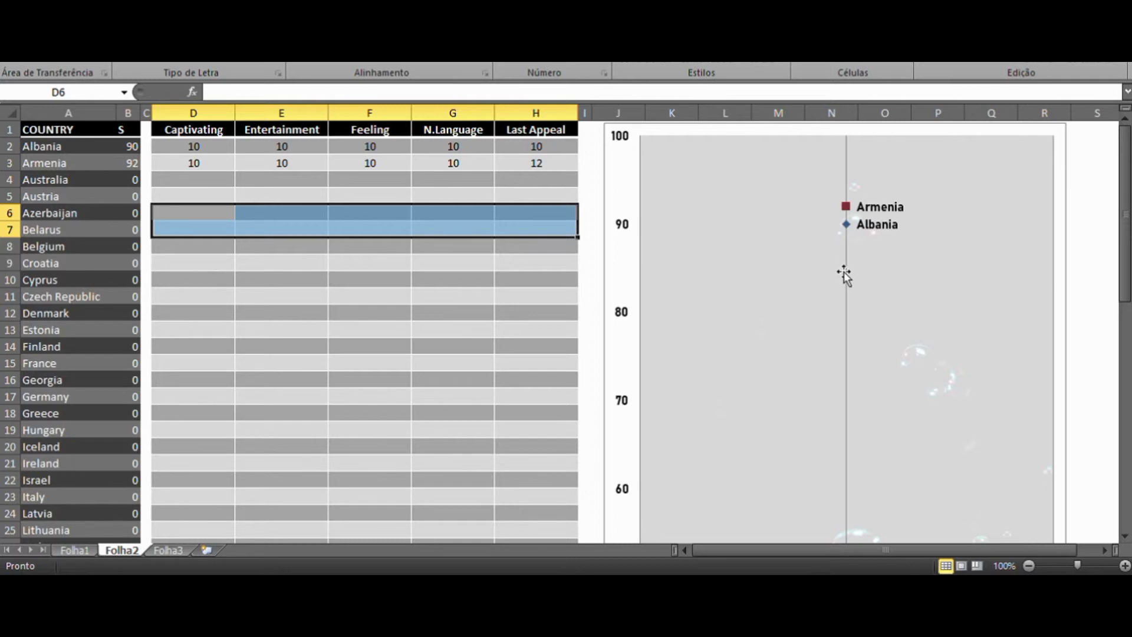
click(534, 281)
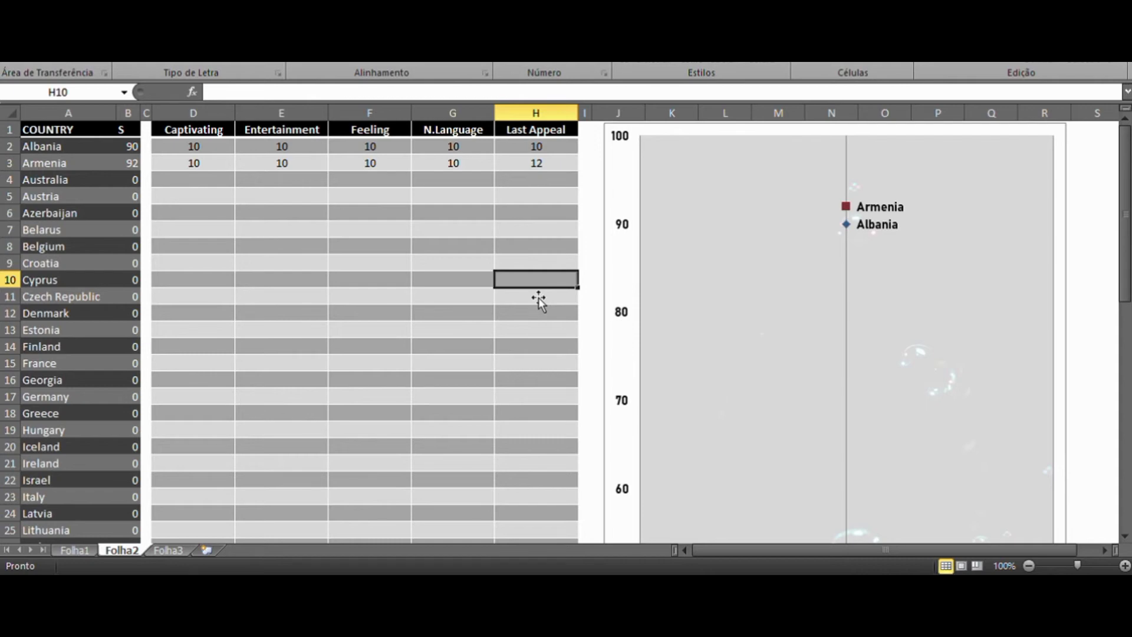
scroll(550, 379, down, 1)
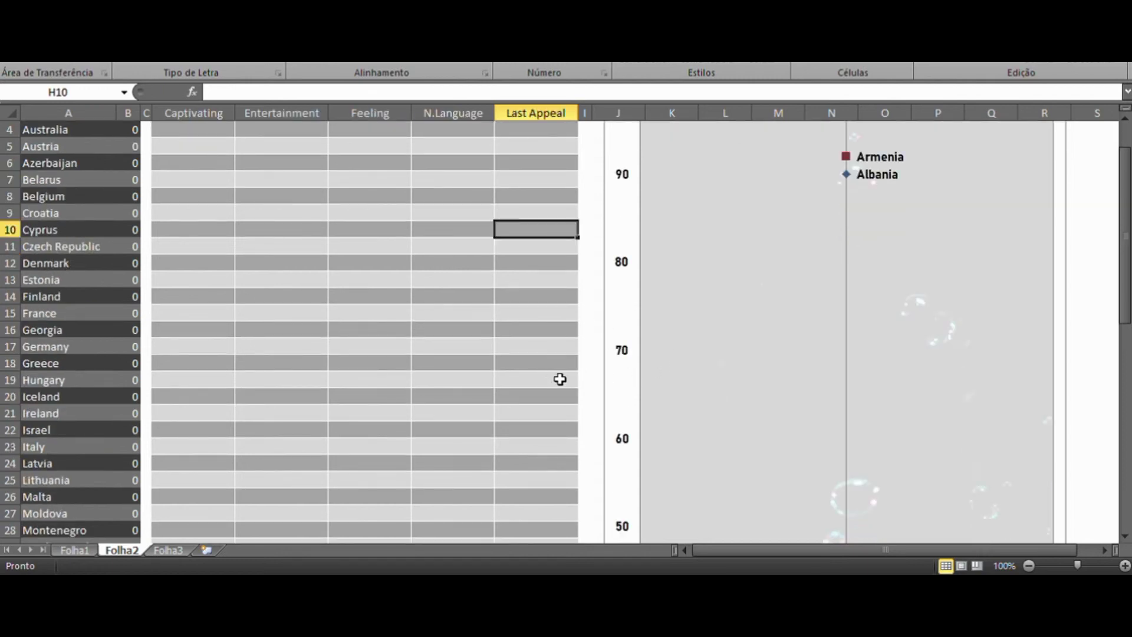
scroll(559, 379, up, 1)
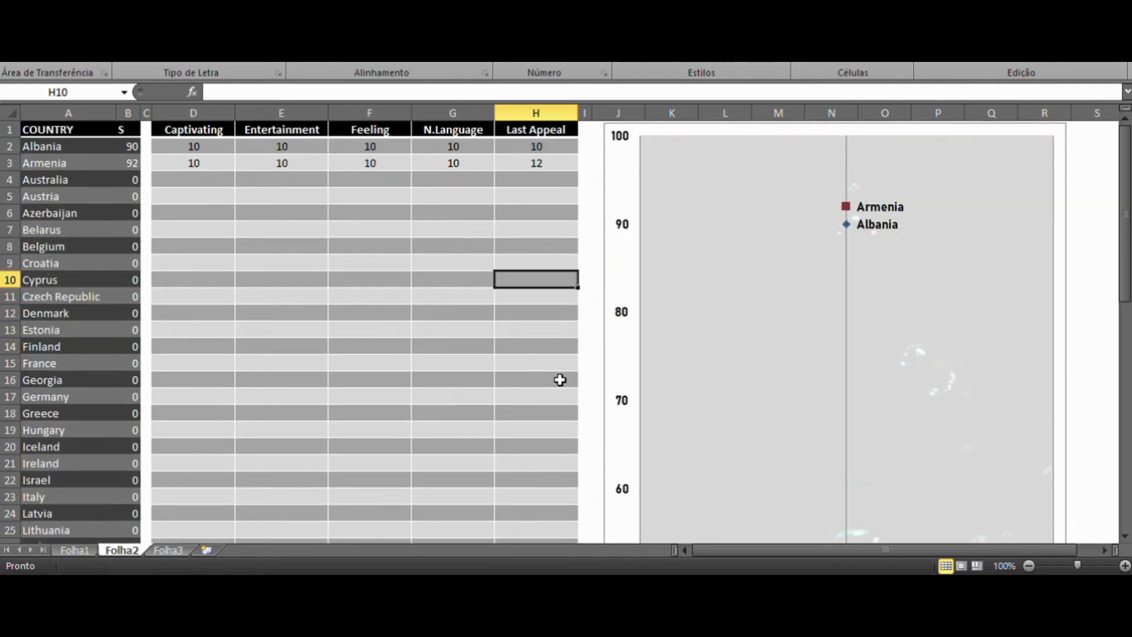